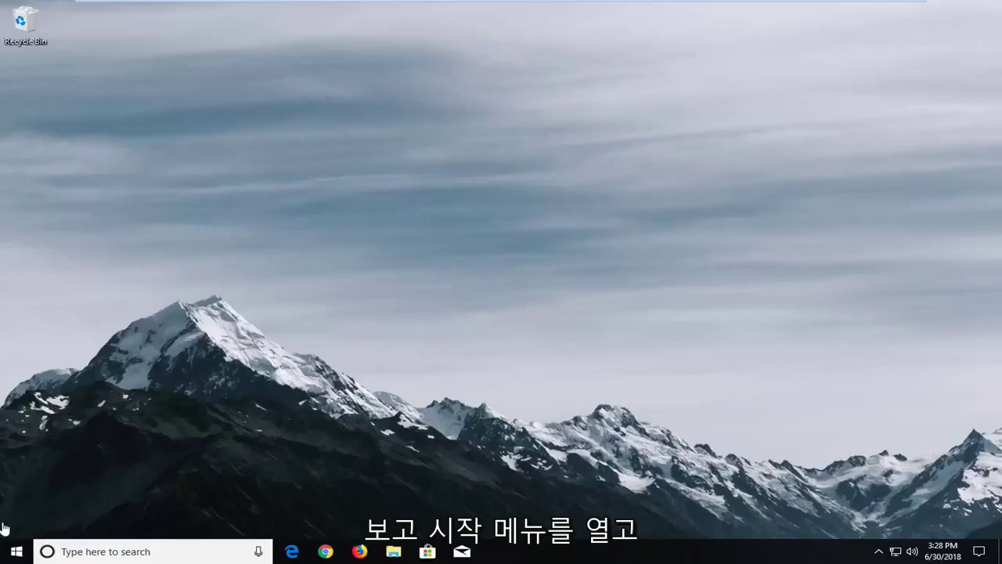
Search Windows for "sound", open the Sound control panel and move its window toward the middle of the desktop.
click(7, 552)
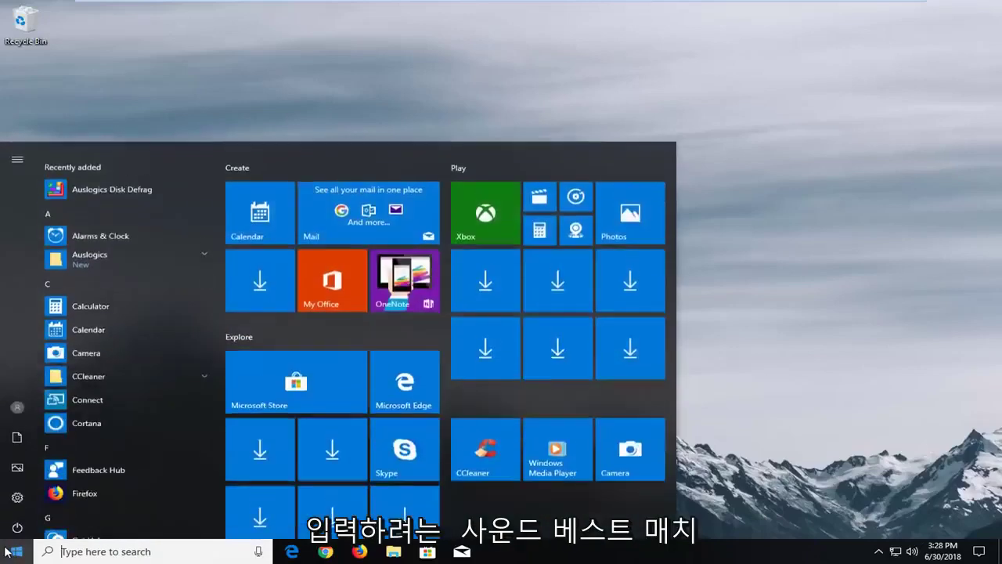
text(sound)
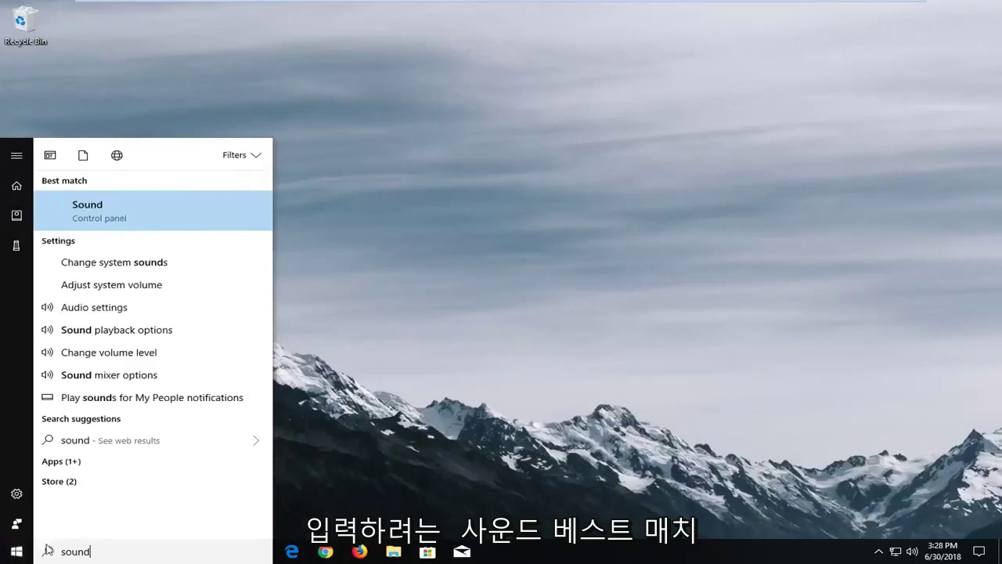
click(88, 222)
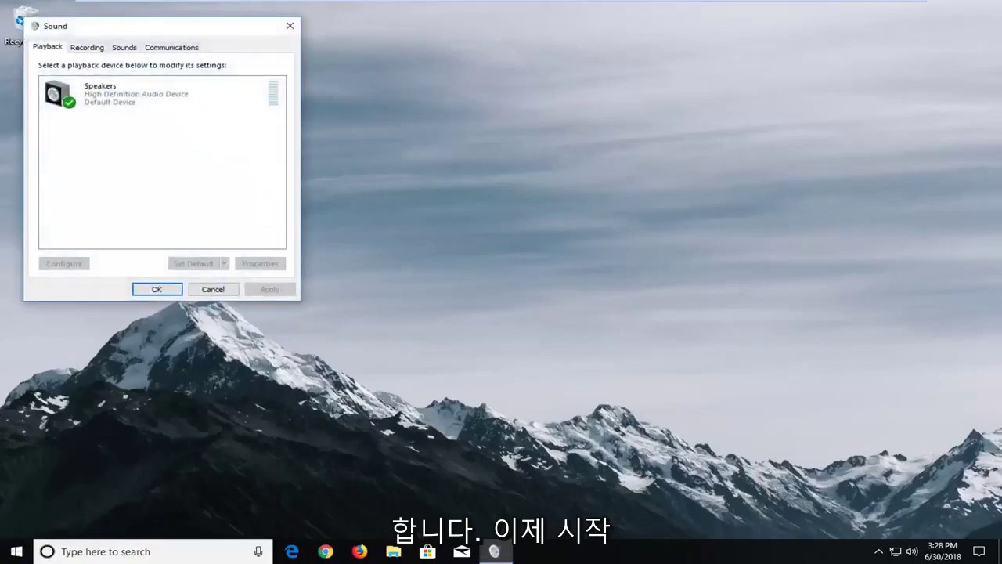
drag(139, 29, 357, 94)
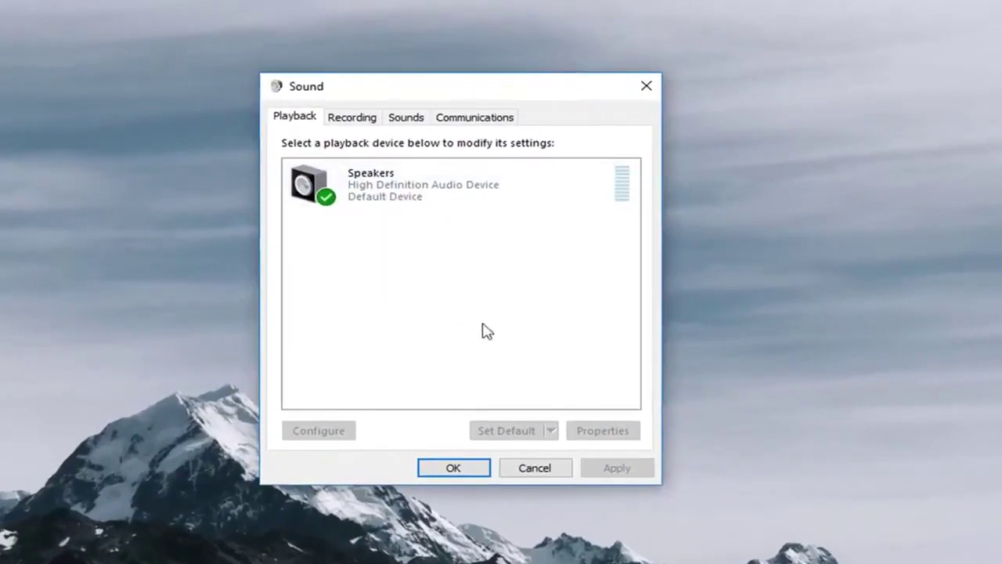
Check that disabled and disconnected playback devices are set to be shown, and check the default status of Speakers.
right_click(395, 233)
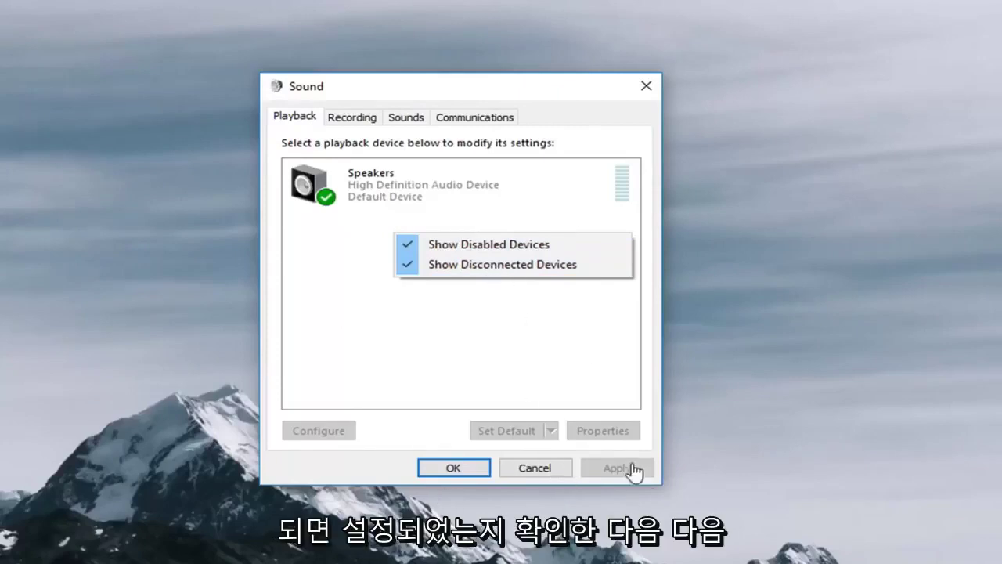
click(329, 198)
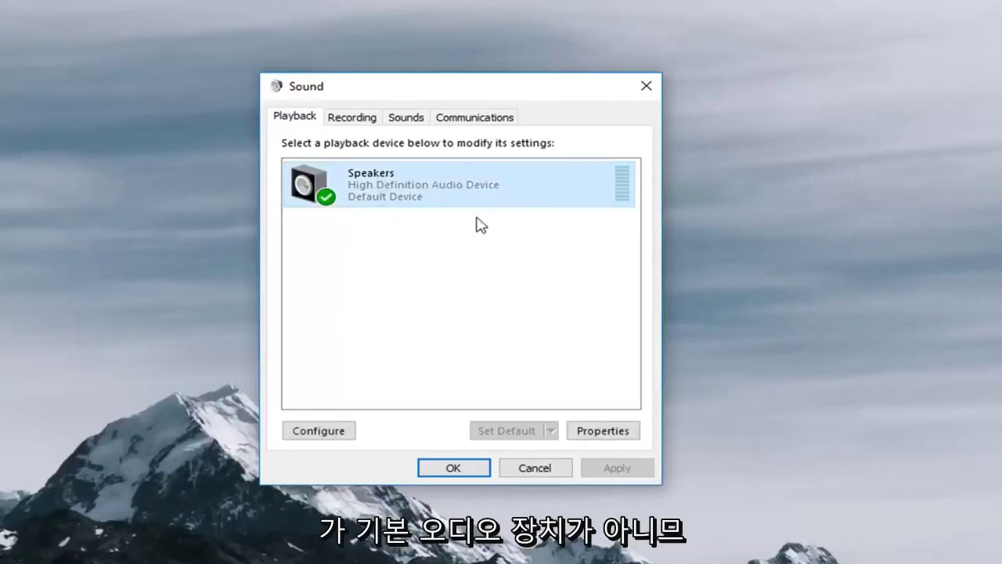
click(386, 254)
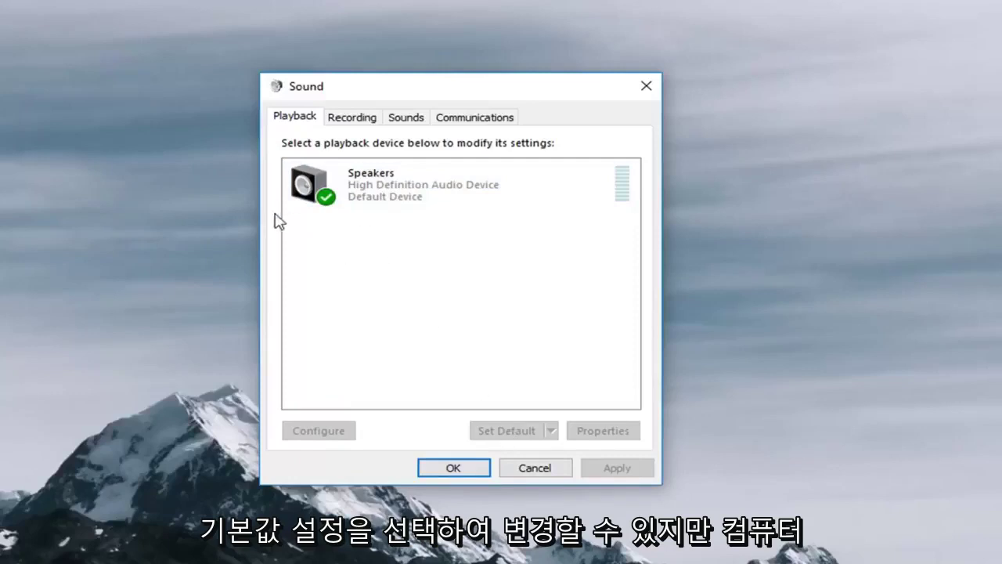
click(381, 195)
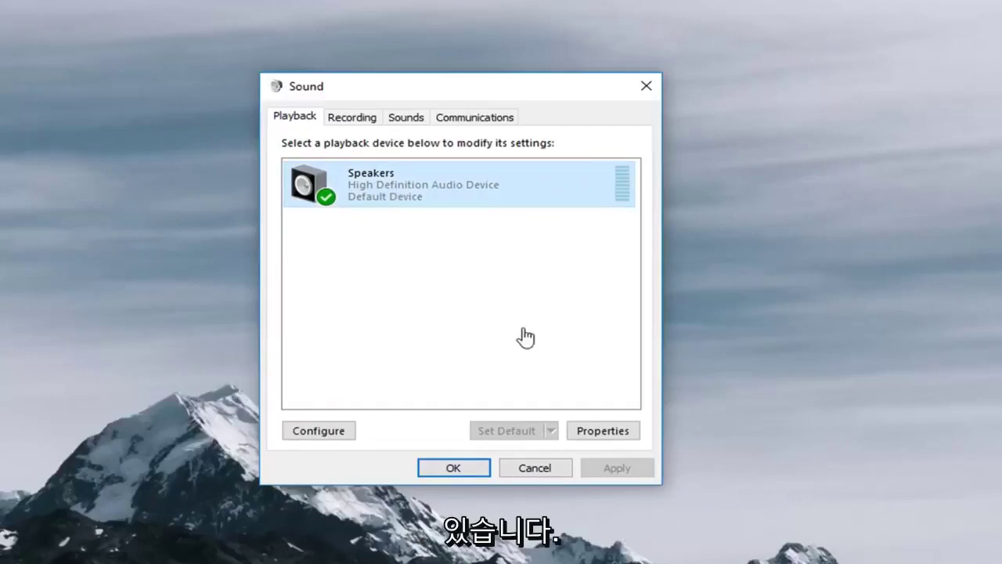
right_click(413, 233)
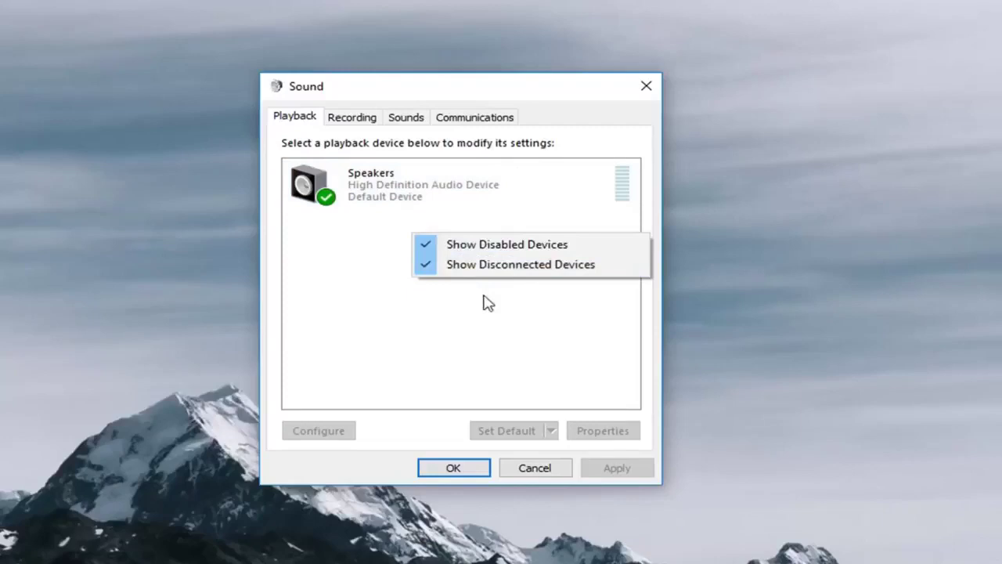
click(337, 308)
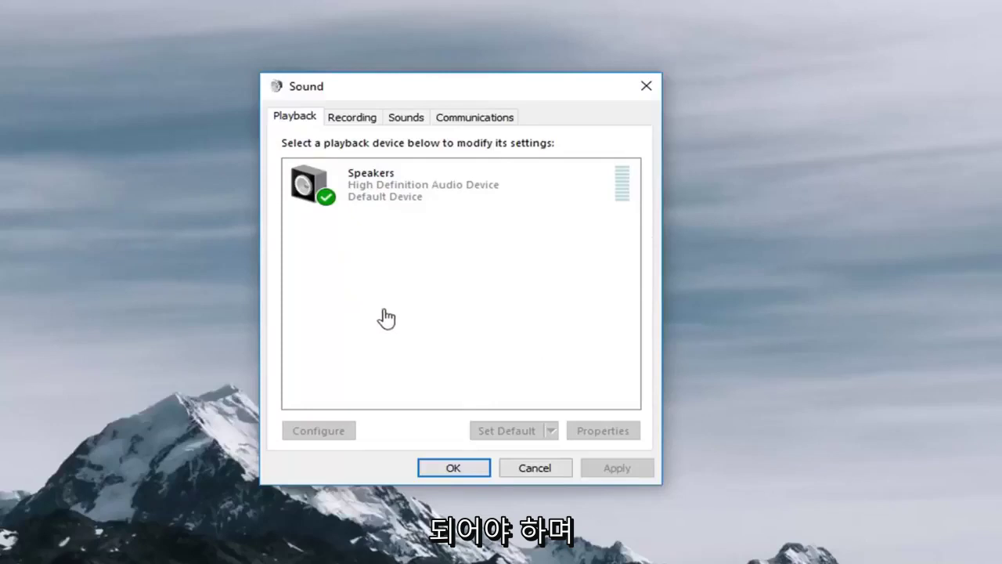
Check whether the Speakers playback device is enabled, leaving it as is, and close the Sound window.
click(360, 185)
right_click(393, 184)
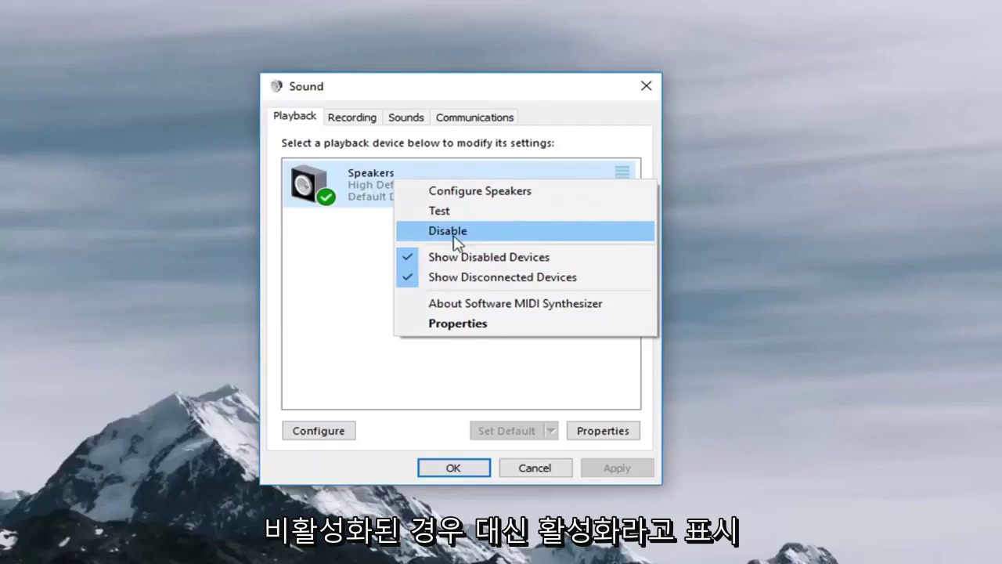
click(329, 273)
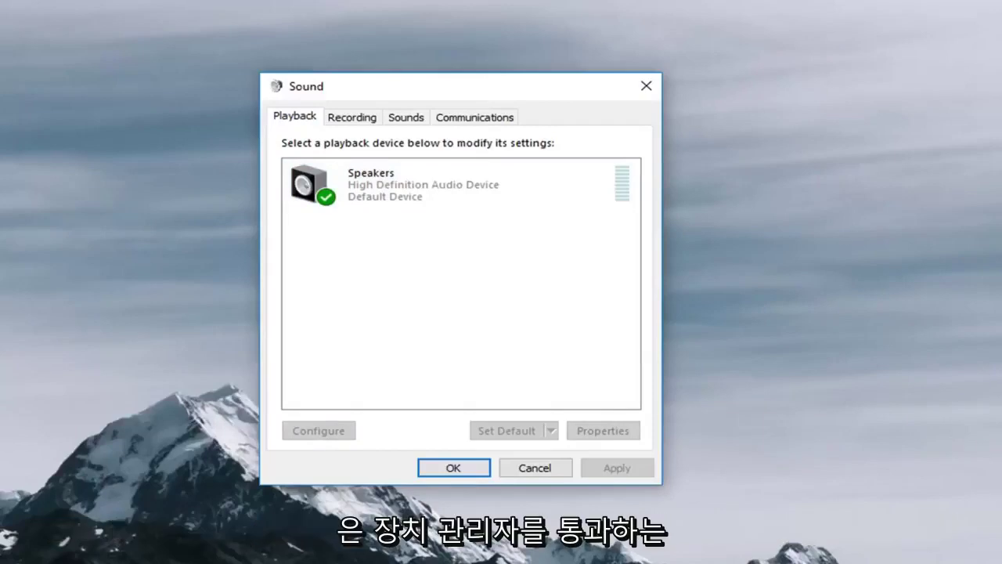
click(646, 85)
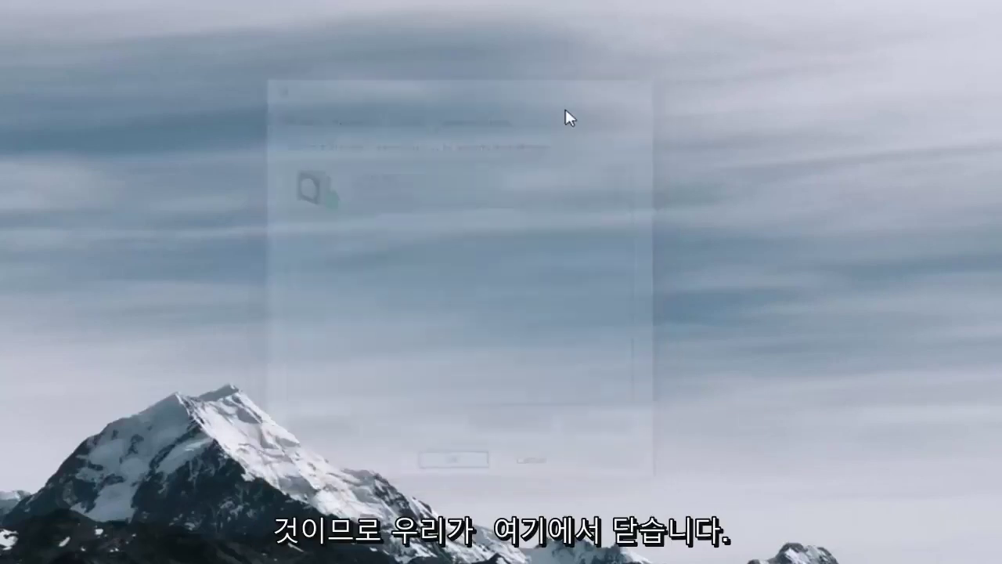
Search Windows for "device manager", open Device Manager, reposition its window and dismiss the Microsoft Management Console dialog.
click(13, 554)
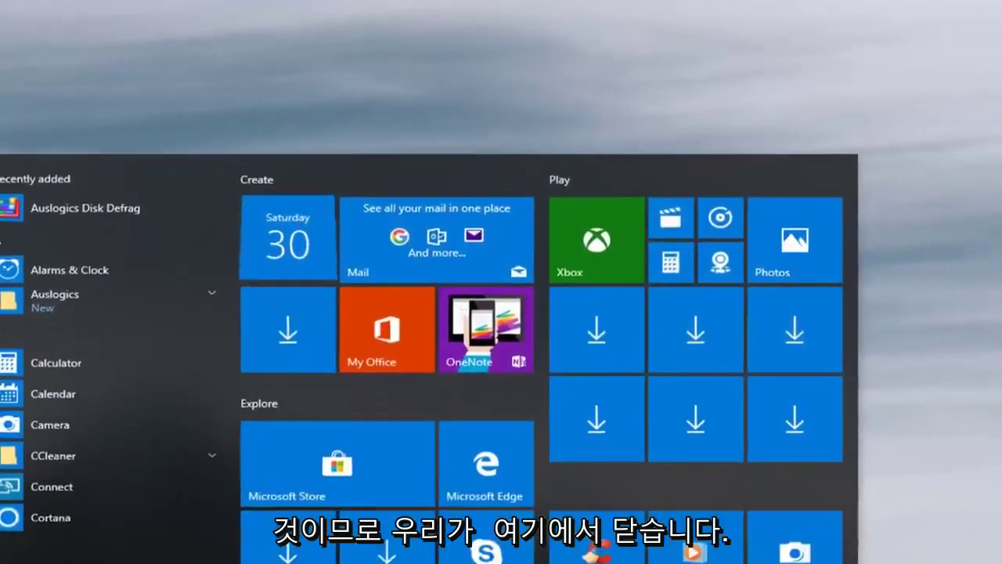
text(device)
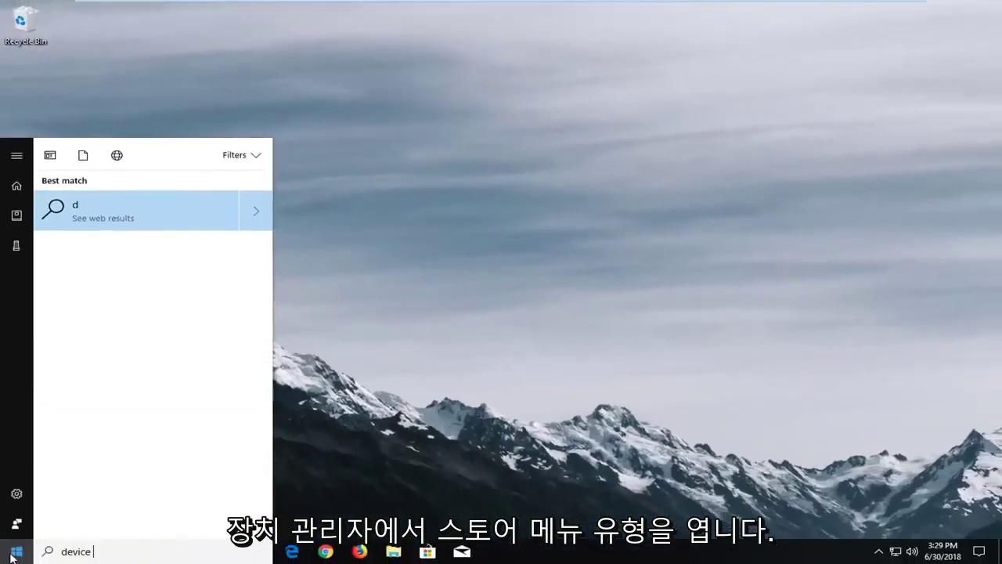
text( manager)
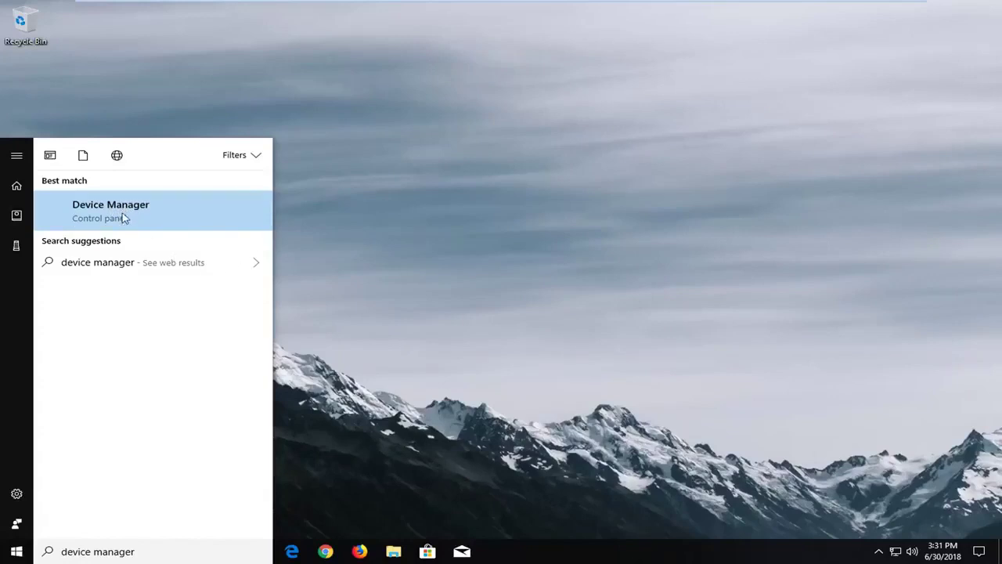
click(122, 220)
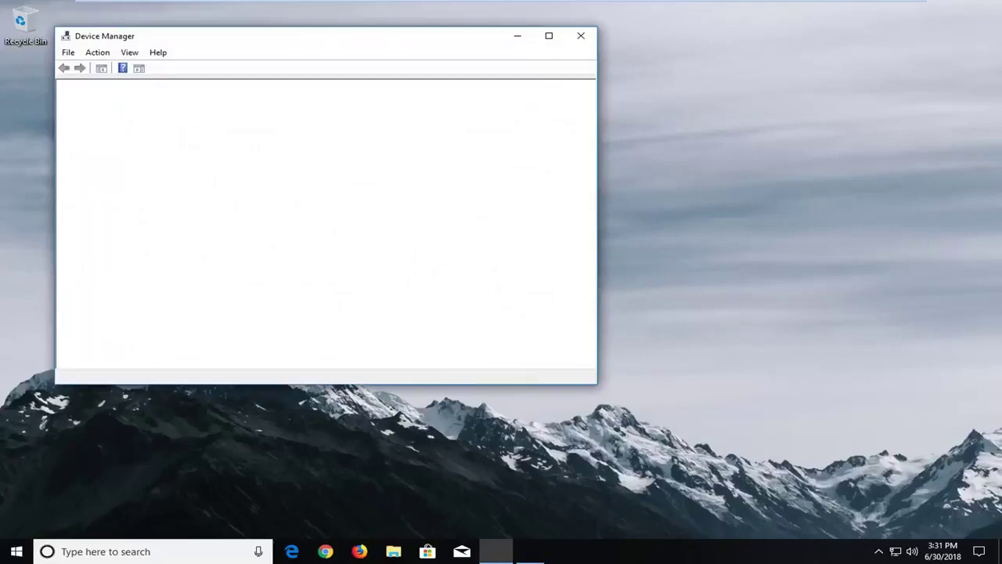
drag(399, 42, 488, 66)
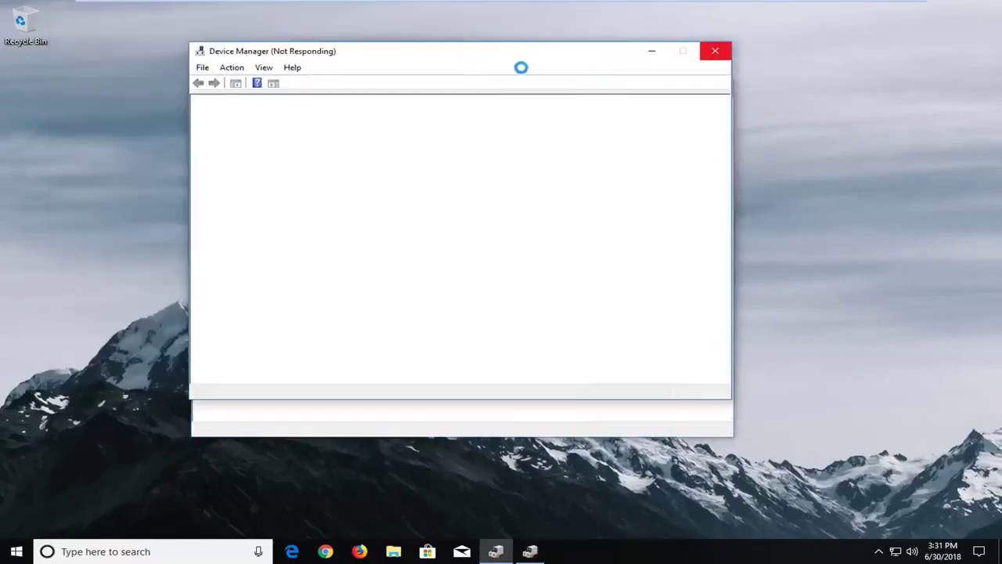
click(441, 286)
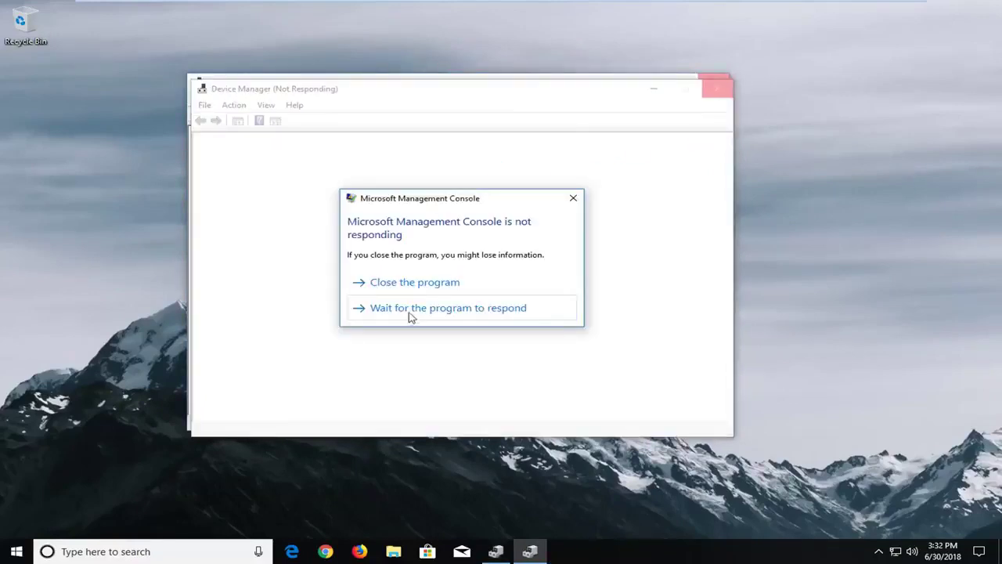
key(Return)
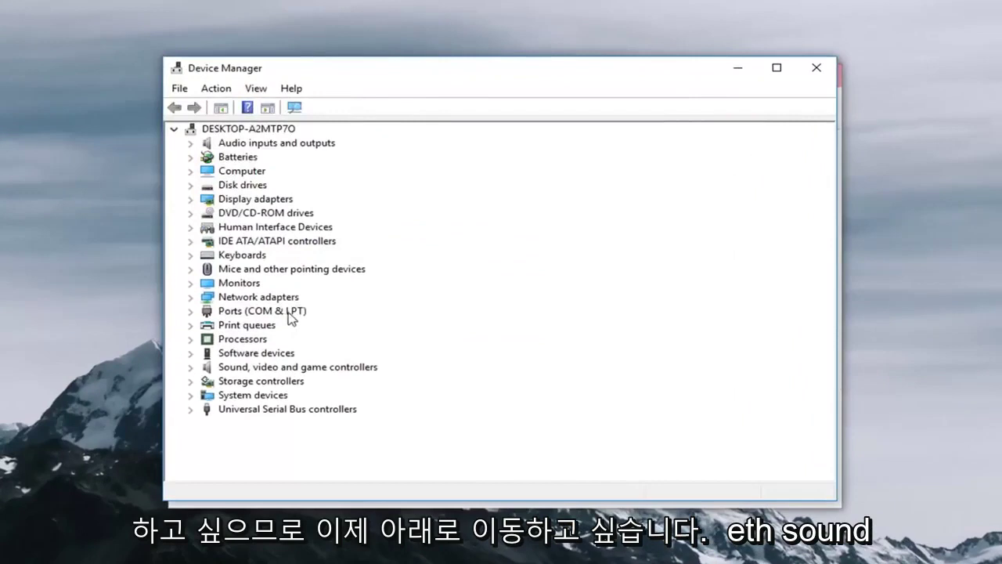
Expand Sound, video and game controllers, review the device actions for High Definition Audio Device, and minimize Device Manager.
click(246, 368)
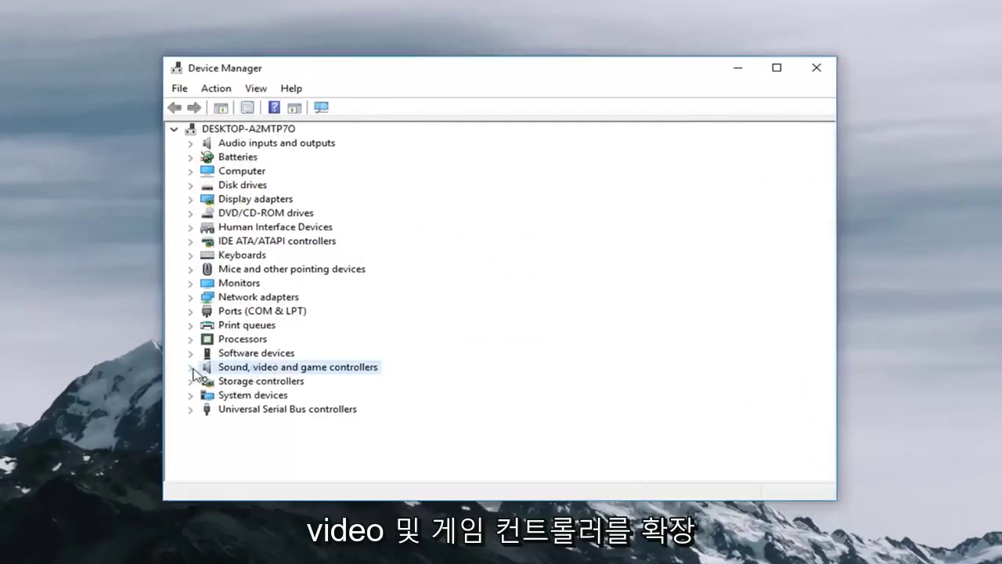
click(191, 367)
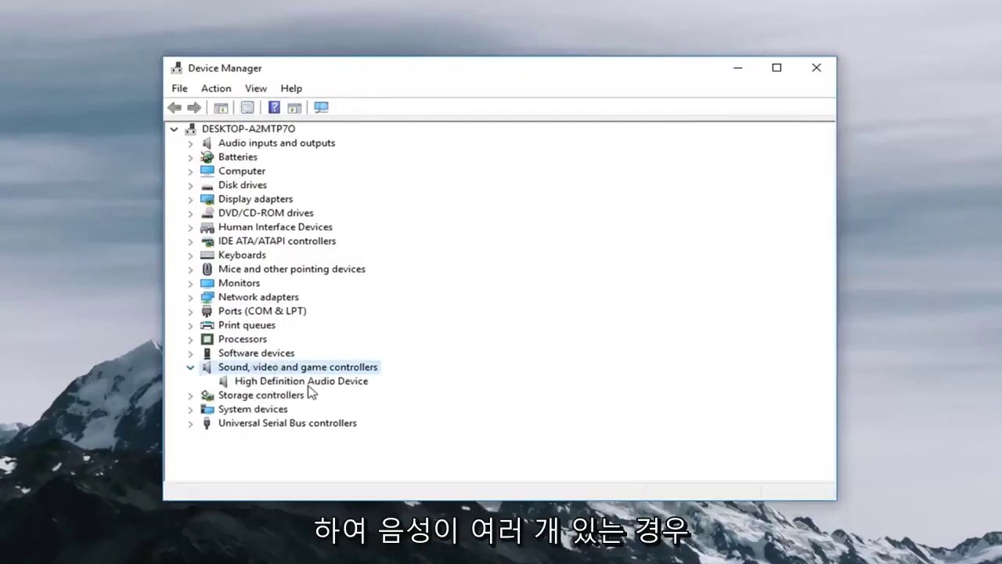
click(308, 384)
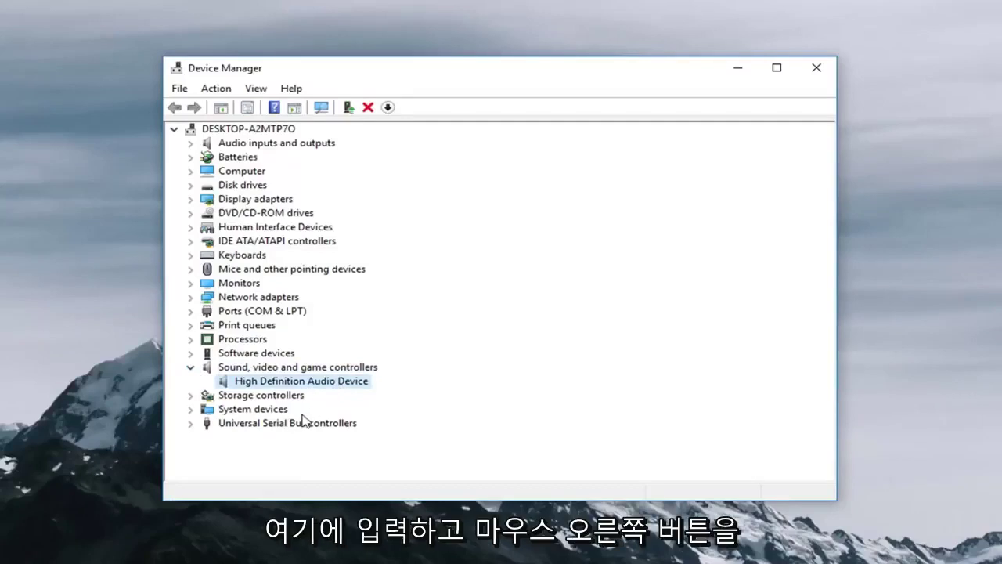
right_click(290, 384)
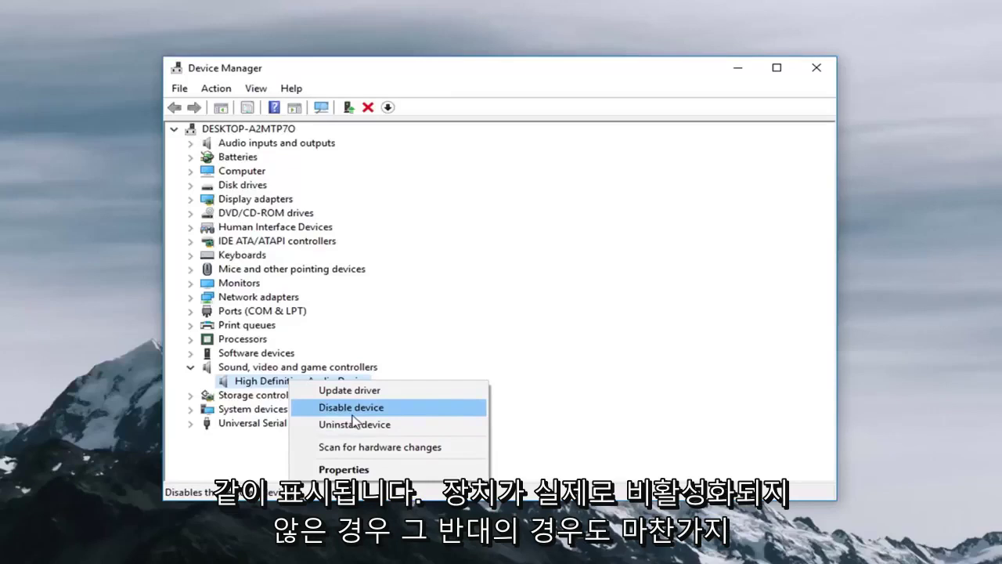
key(Down)
key(Down)
key(Down)
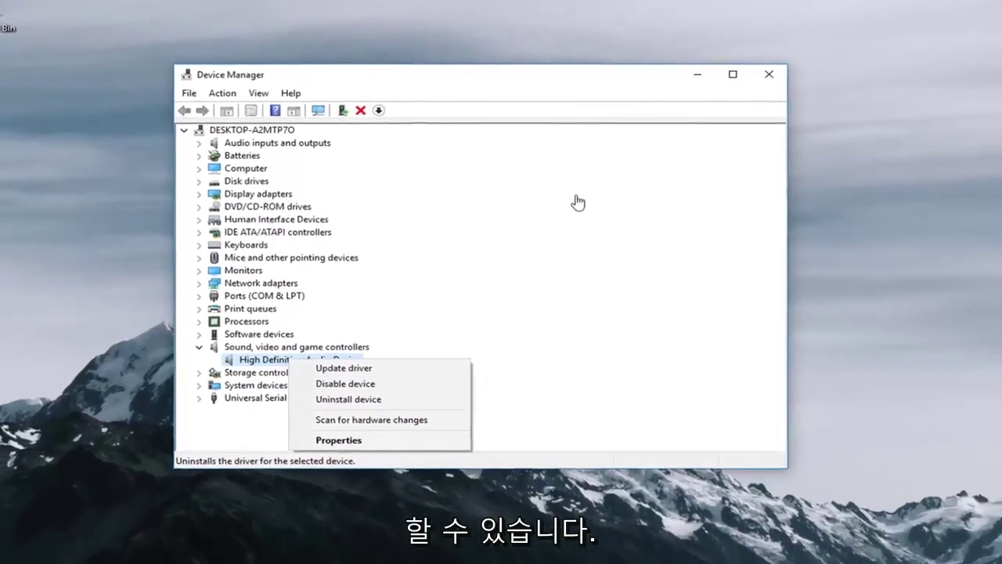
click(680, 77)
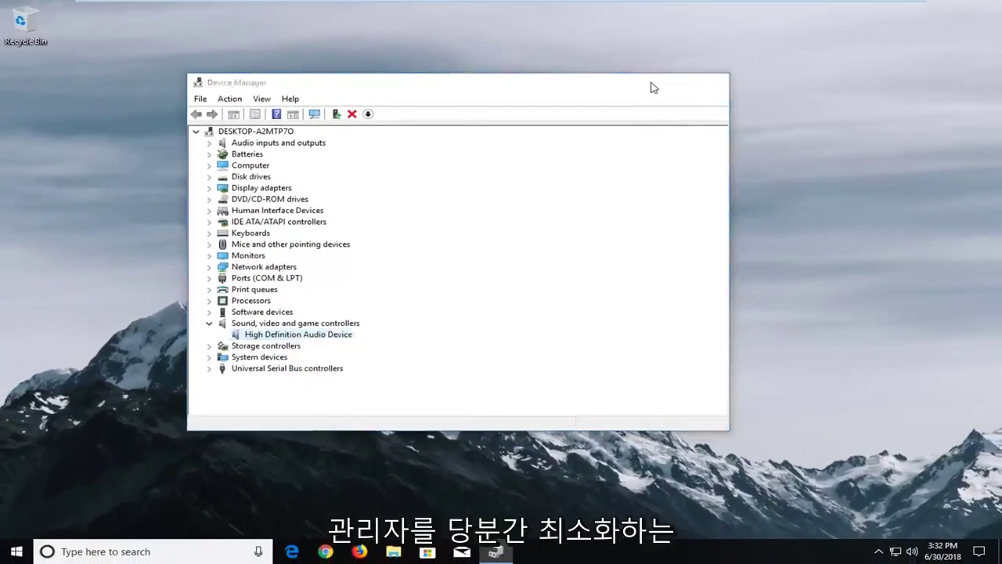
click(680, 77)
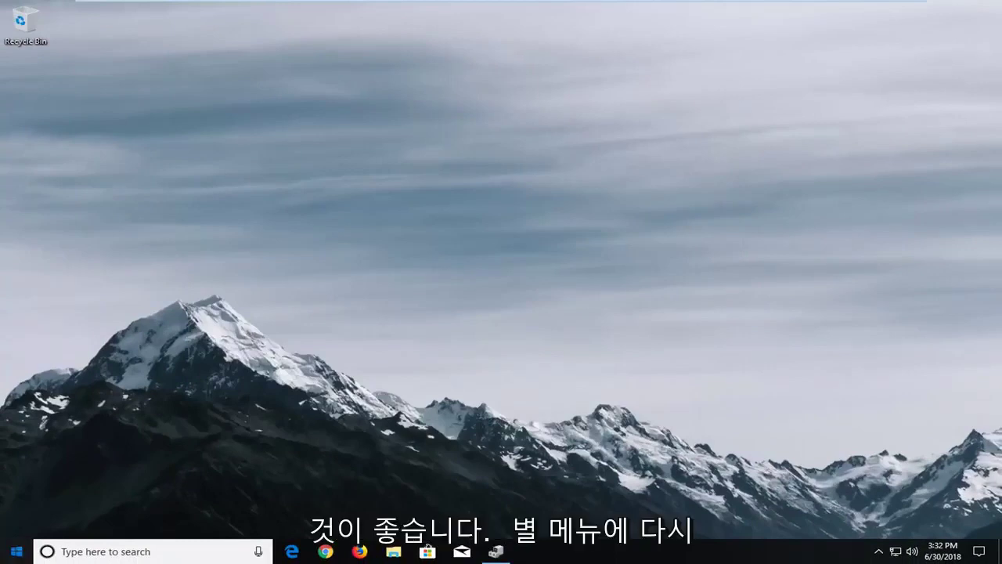
Search Windows for "cmd", run Command Prompt as administrator, approve the User Account Control request and reposition the window.
key(super)
text(cmd)
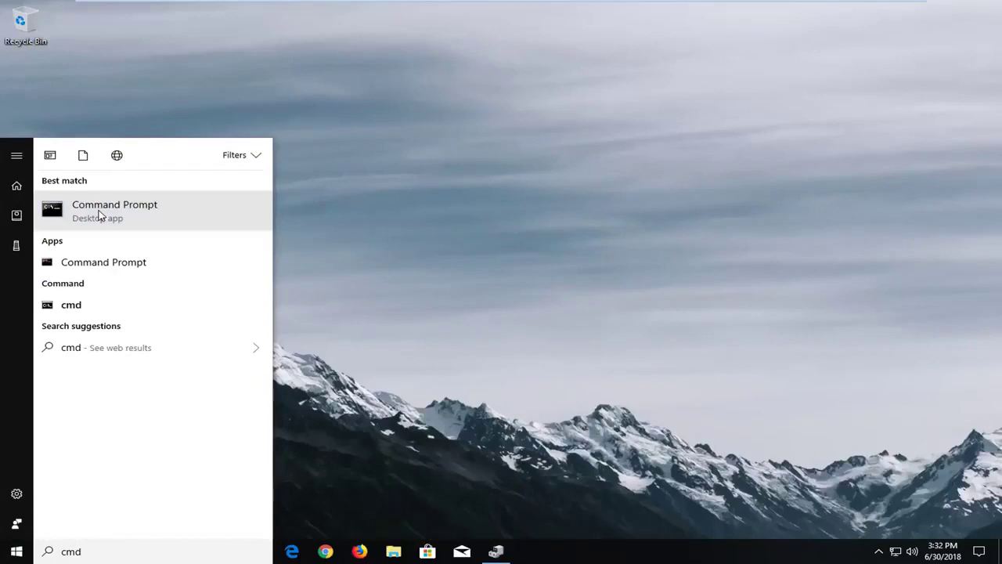
right_click(99, 214)
click(108, 224)
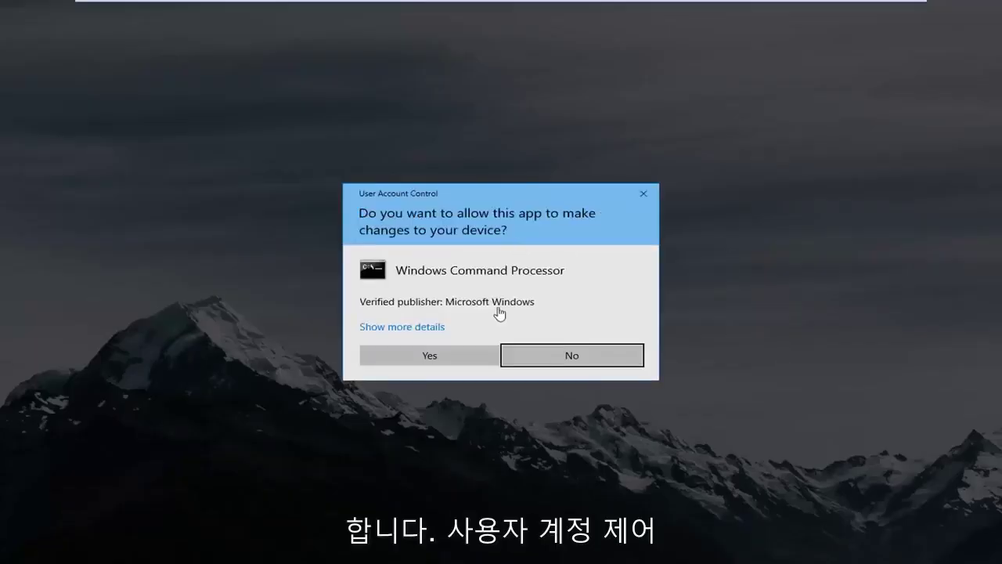
click(415, 355)
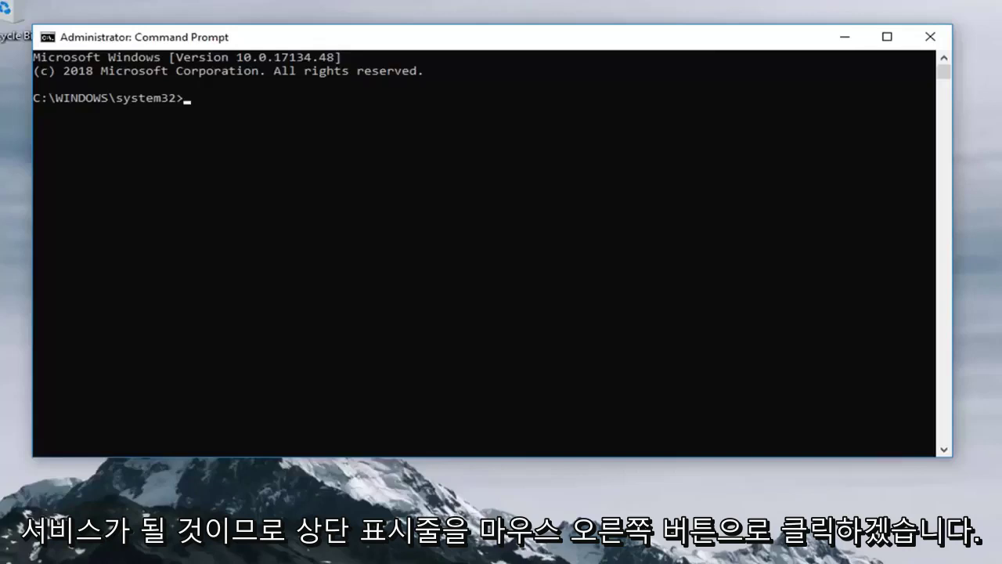
drag(484, 37, 564, 75)
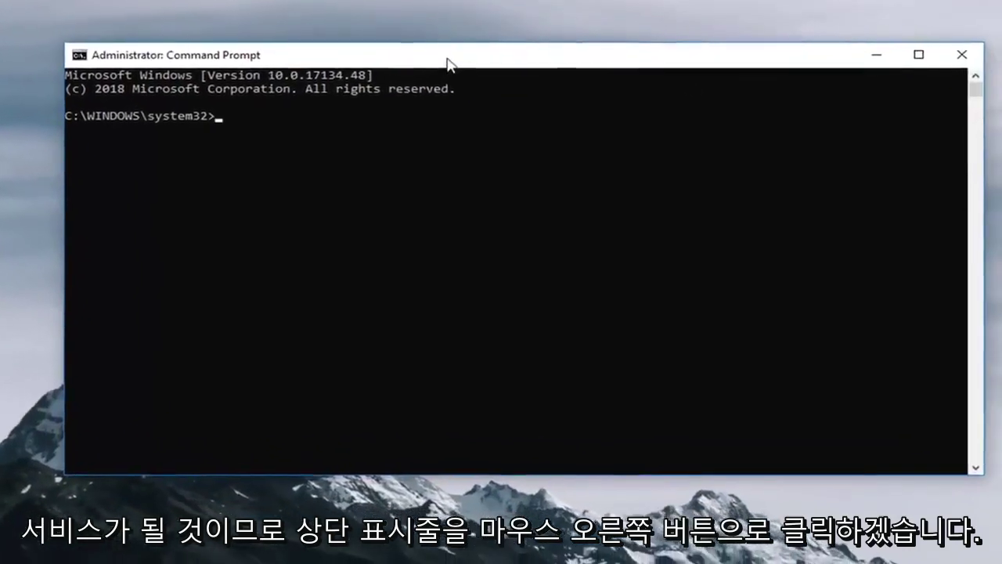
Paste and run "net localgroup Administrators /add networkservice" at the elevated command prompt.
right_click(497, 77)
mouse_move(478, 182)
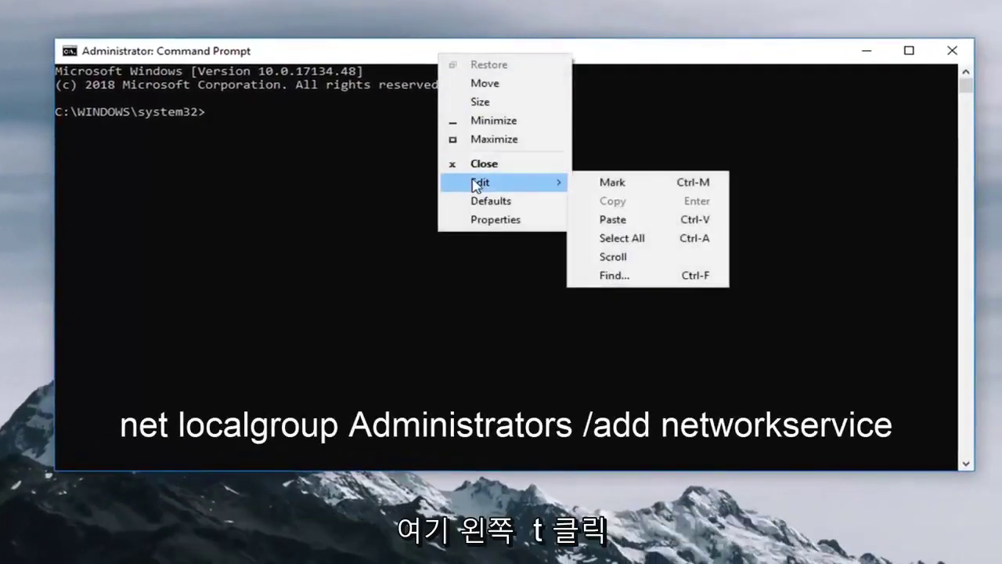
click(600, 223)
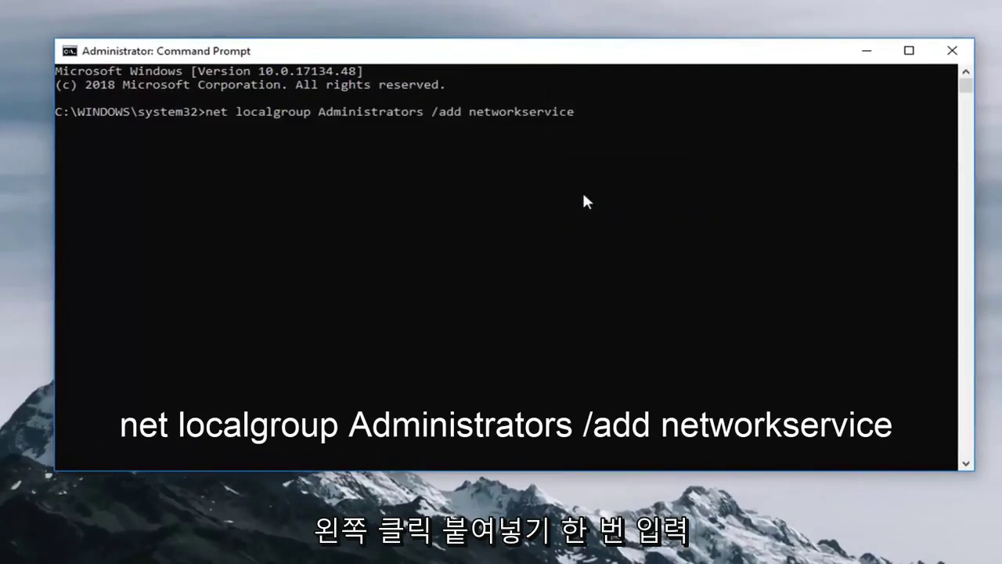
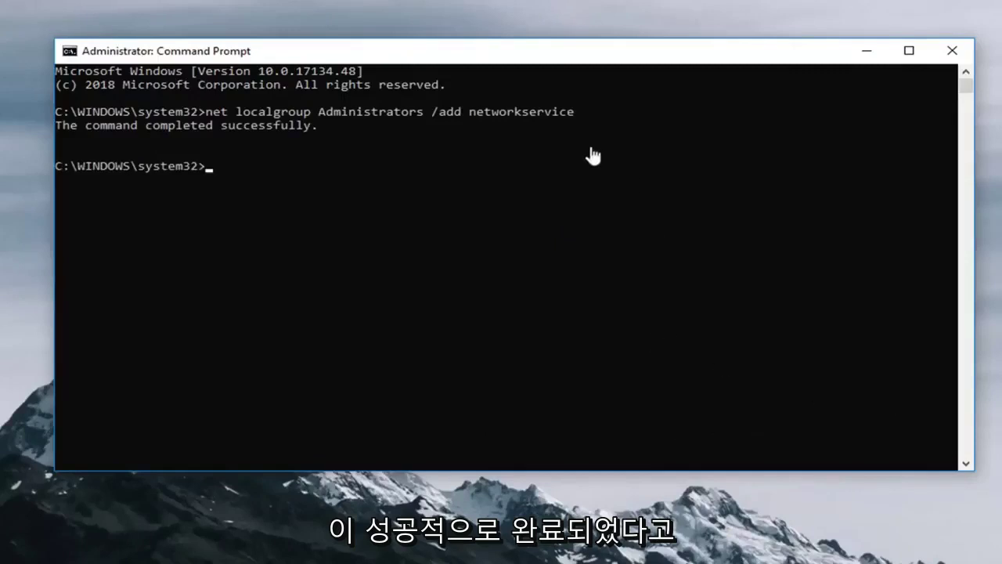
Paste and run "net localgroup Administrators /add localservice" at the elevated command prompt and close Command Prompt.
right_click(452, 54)
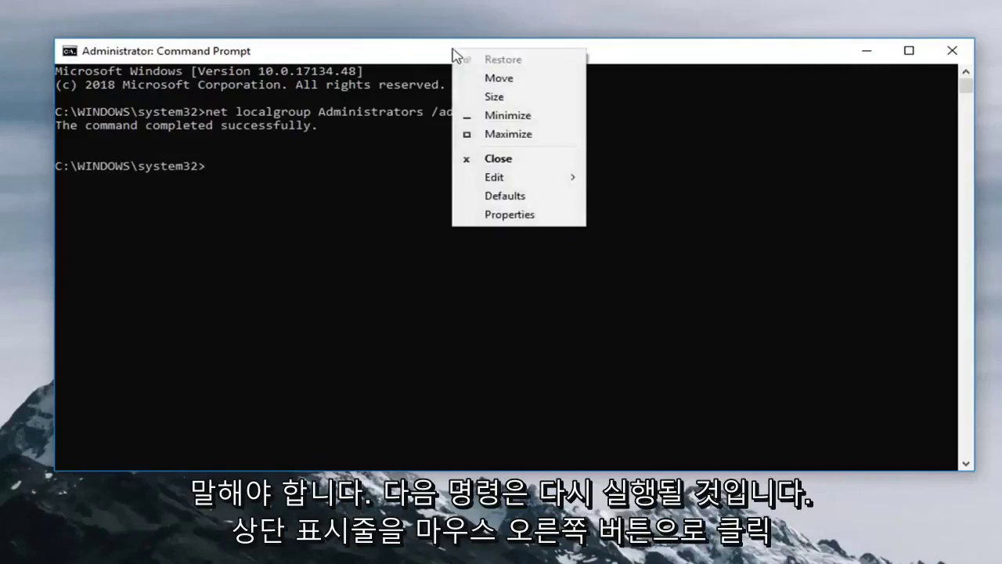
mouse_move(513, 184)
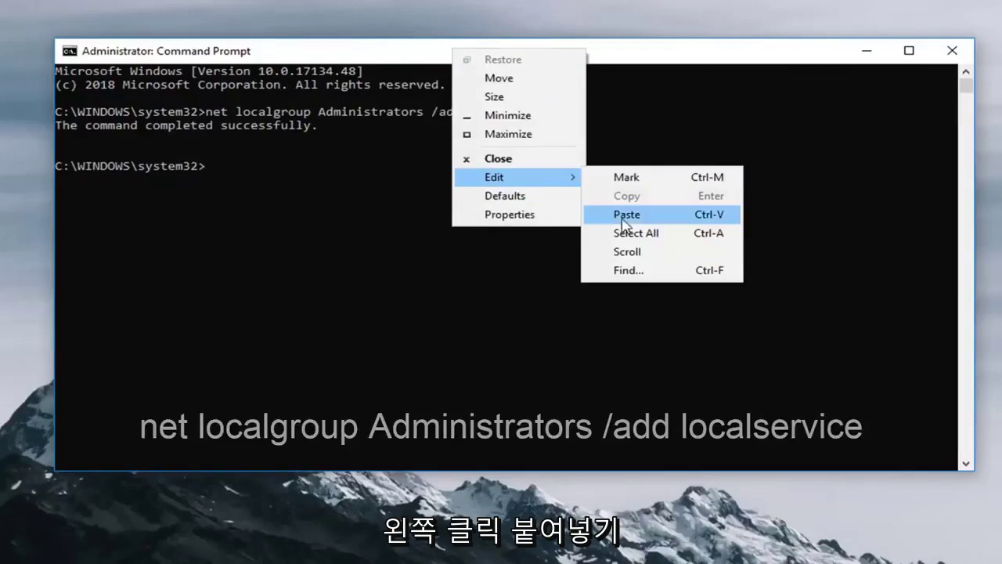
click(602, 216)
key(Return)
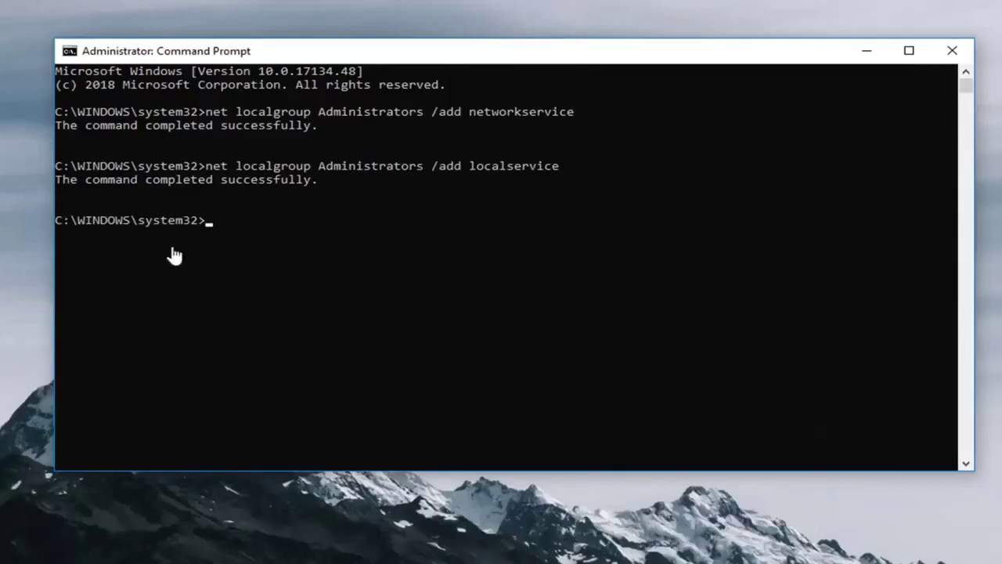
click(953, 52)
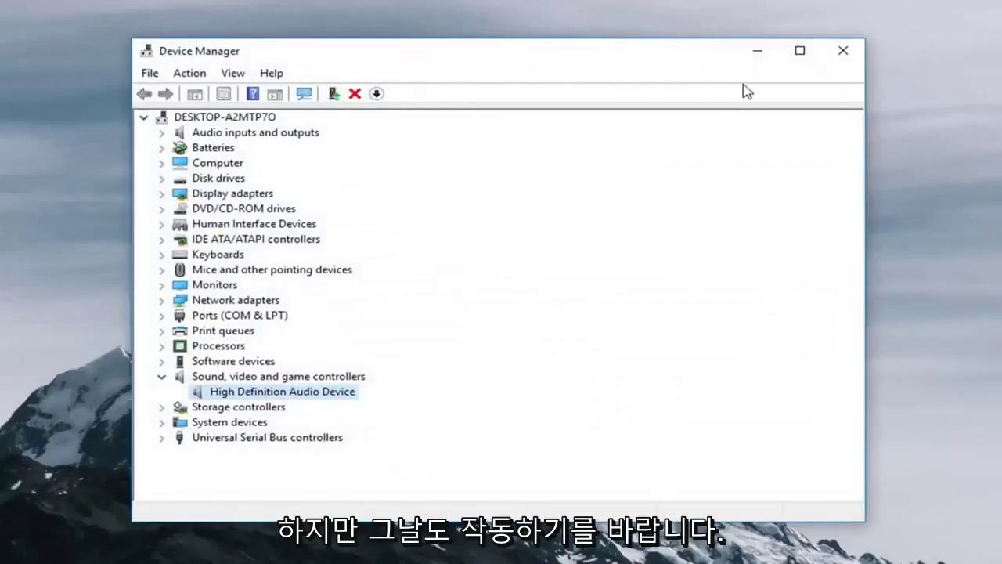
Review the available device actions for High Definition Audio Device again and close Device Manager.
right_click(229, 391)
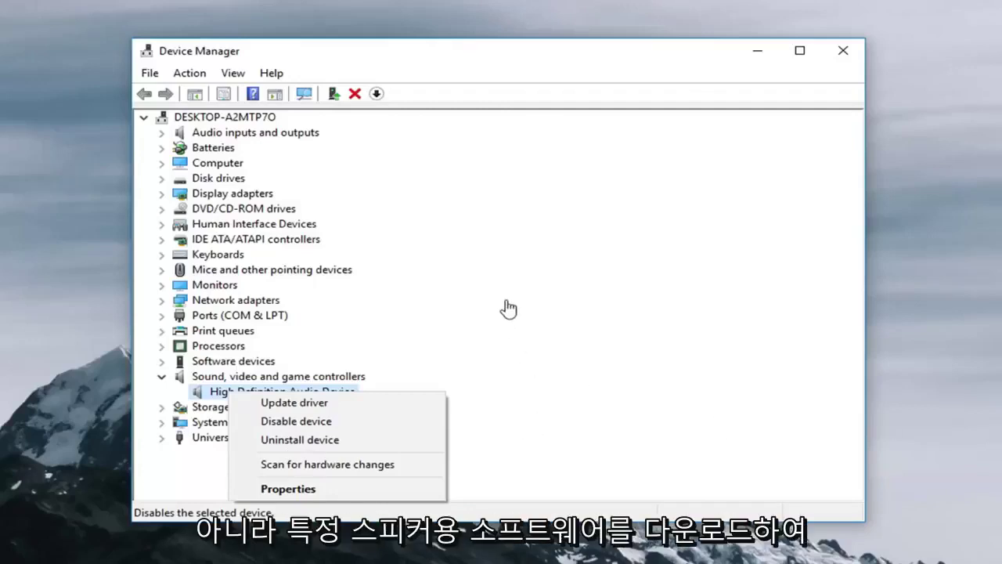
key(Escape)
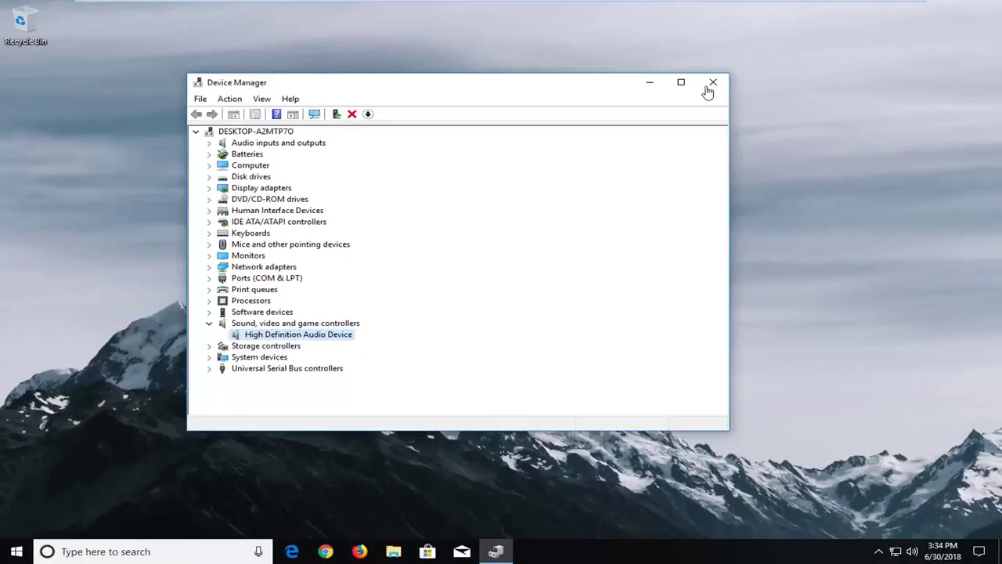
click(715, 85)
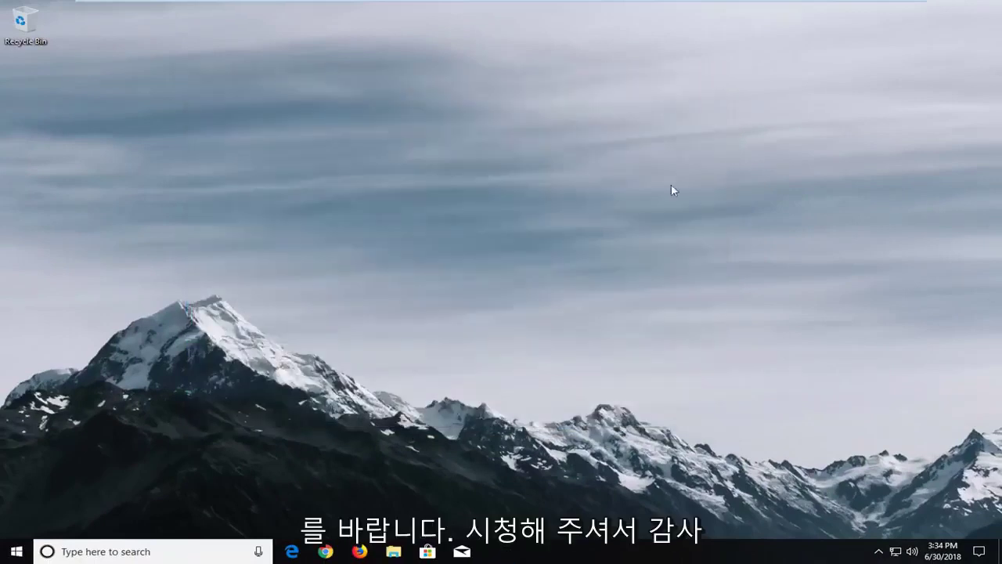